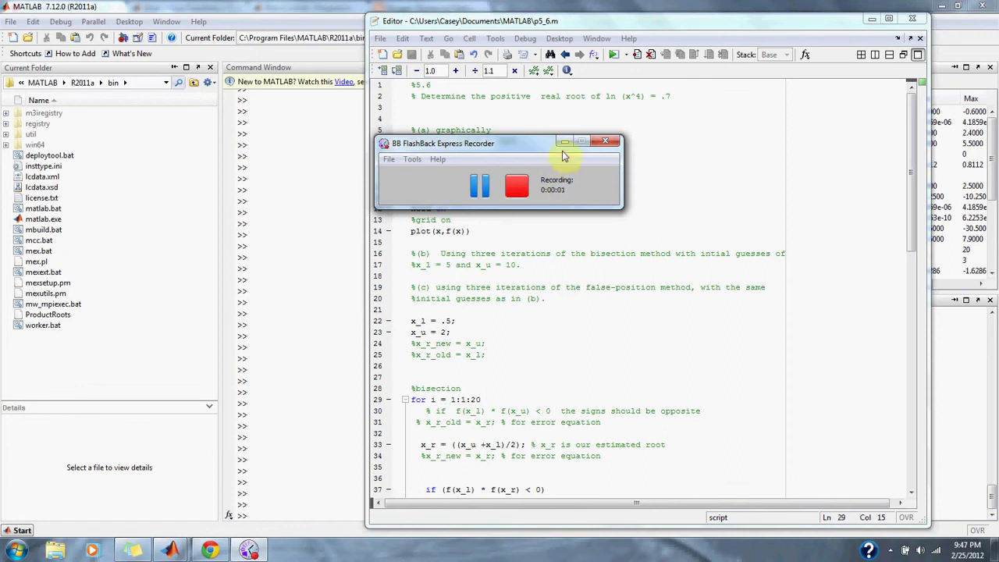
Step: Minimize the BB FlashBack recorder window to reveal p5_6.m in the Editor
left_click(566, 142)
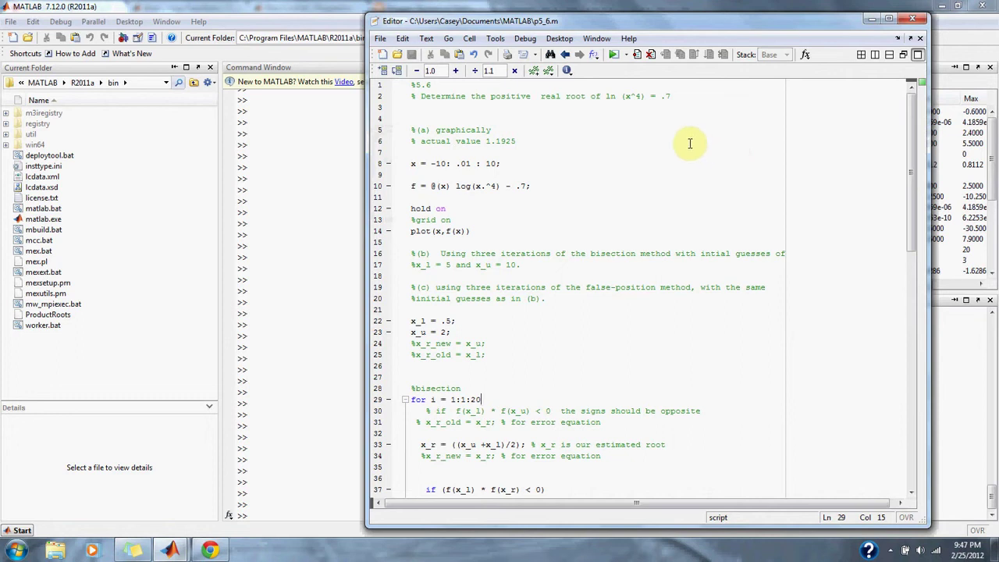
left_click(613, 55)
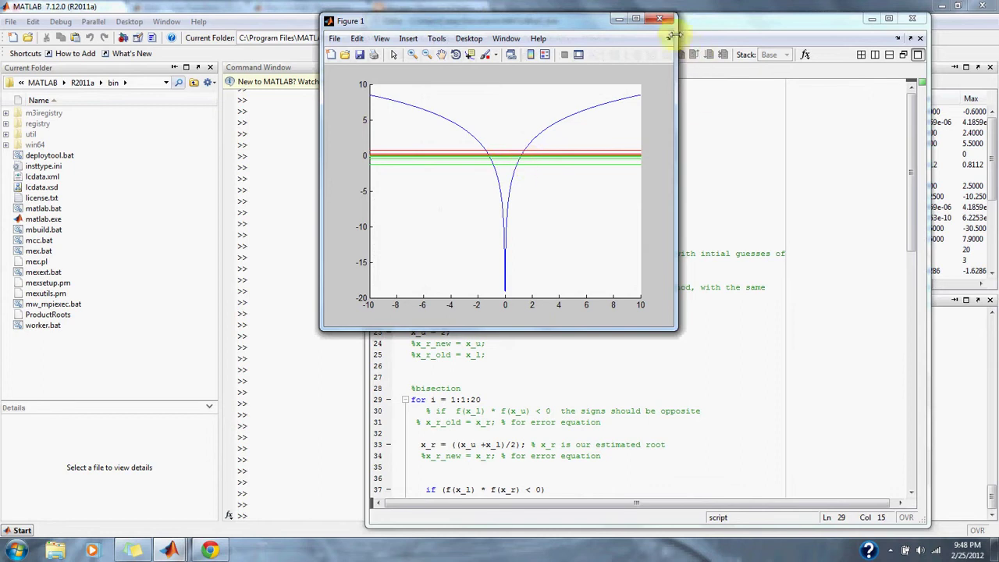
left_click(660, 20)
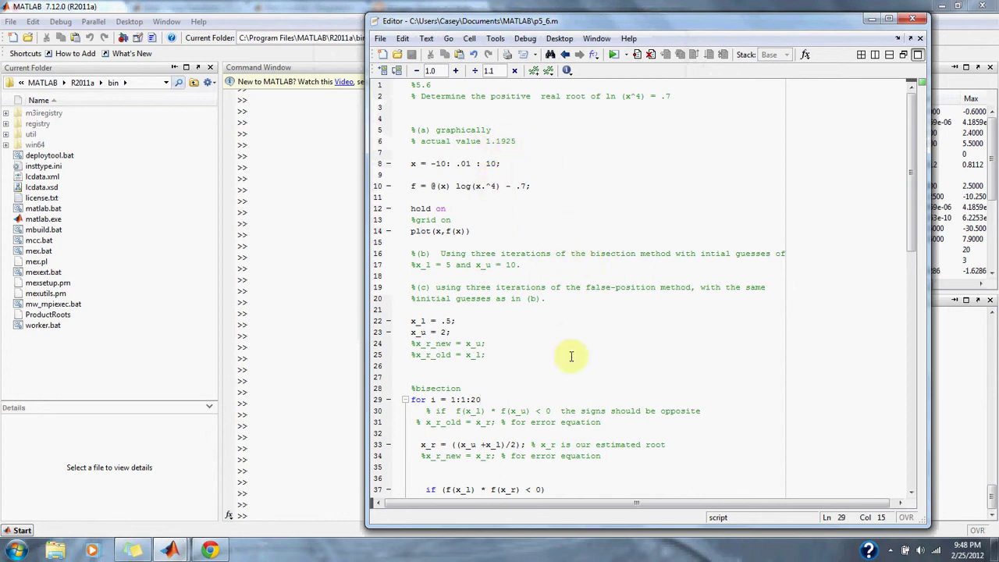
Step: Change the bisection loop on line 29 from 1:1:20 to 1:1:3
scroll(638, 211, "down", 1)
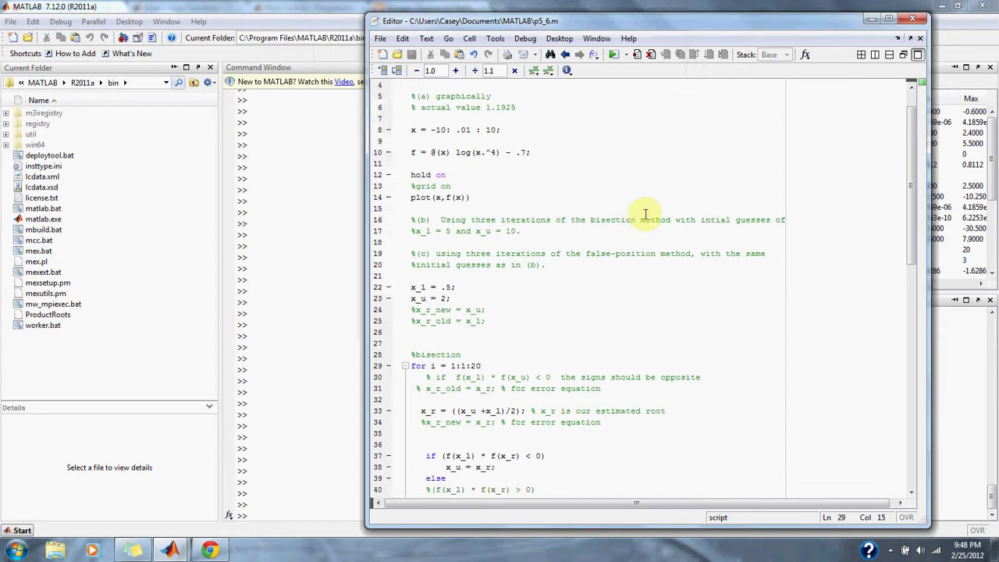
scroll(646, 215, "down", 1)
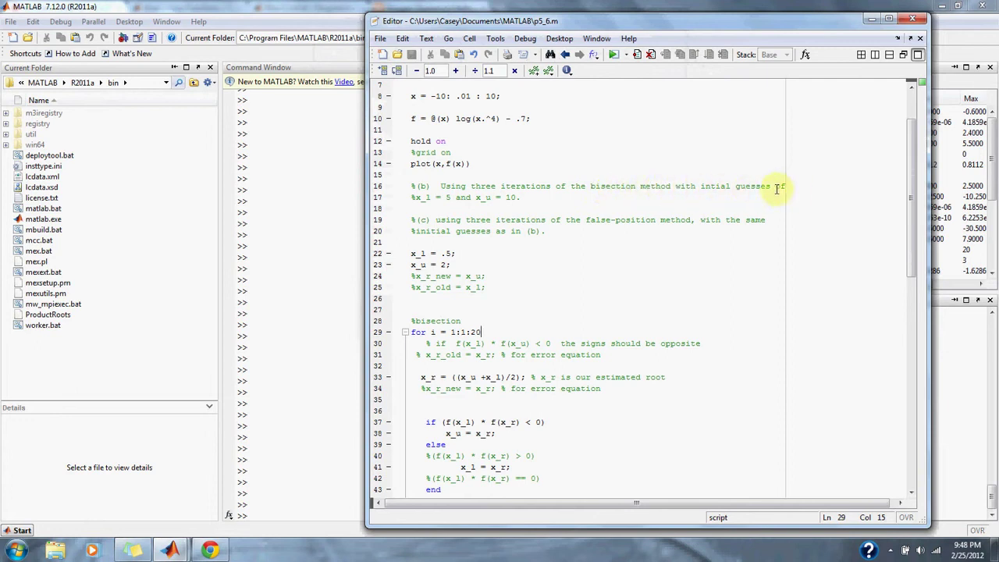
scroll(473, 234, "down", 2)
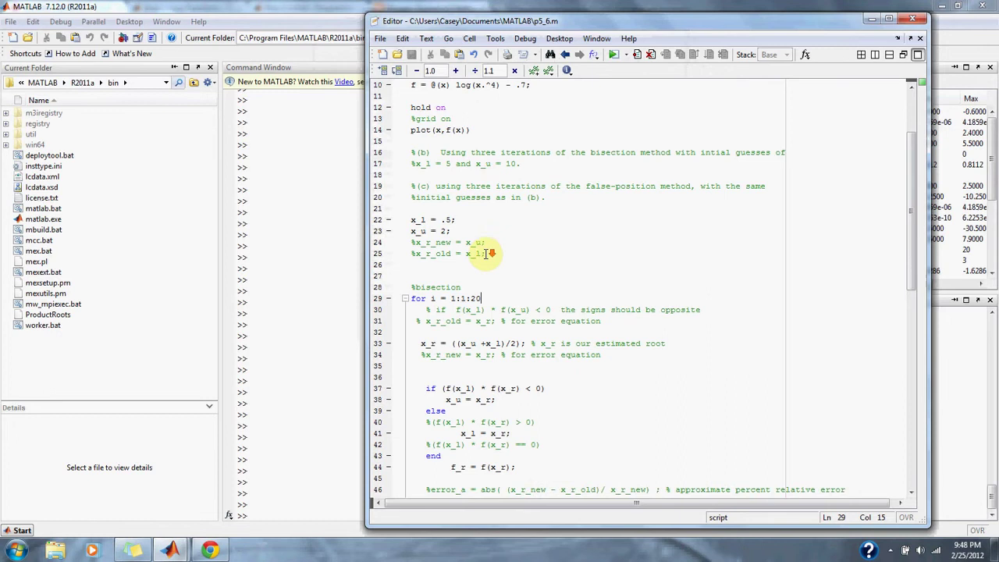
scroll(488, 249, "down", 1)
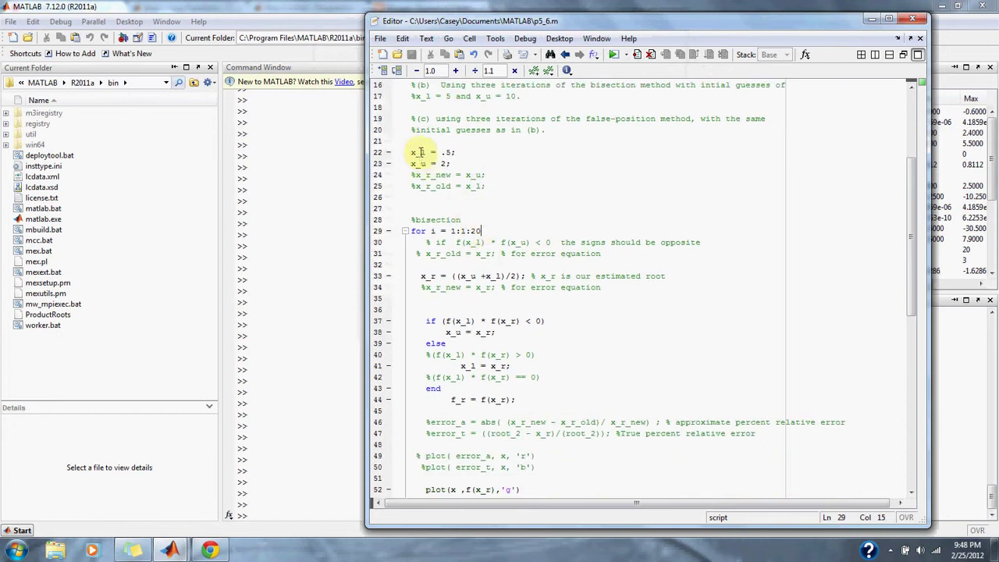
scroll(428, 154, "down", 1)
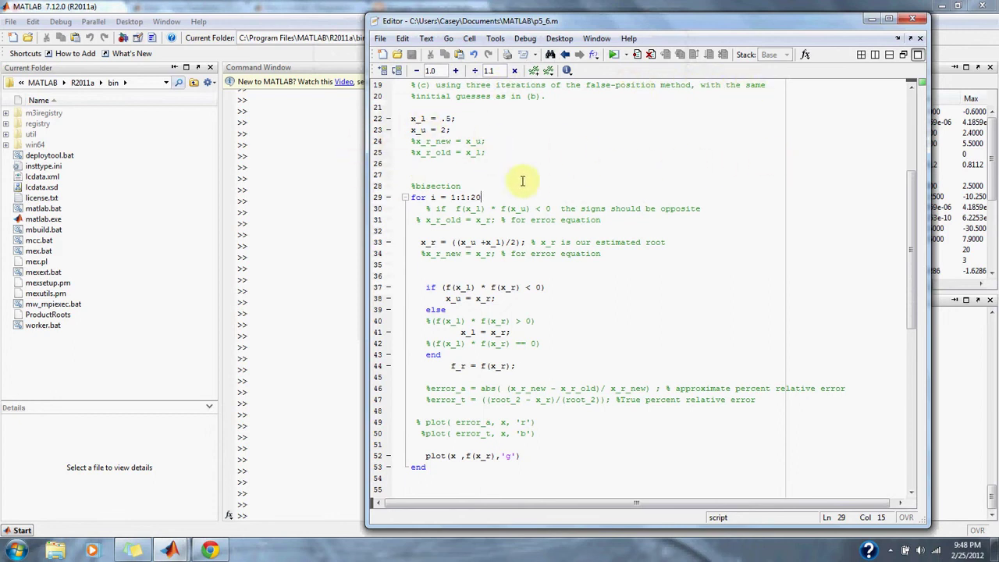
scroll(522, 181, "down", 1)
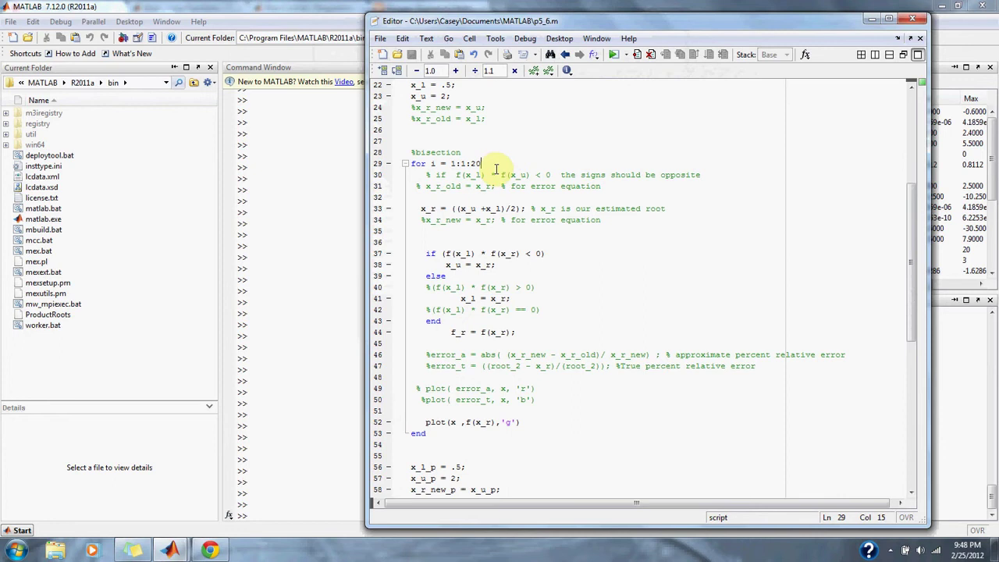
key("BackSpace")
Step: Change the false-position loop on line 64 from 1:1:20 to 1:1:3
scroll(587, 258, "down", 2)
scroll(547, 327, "down", 2)
scroll(507, 332, "down", 3)
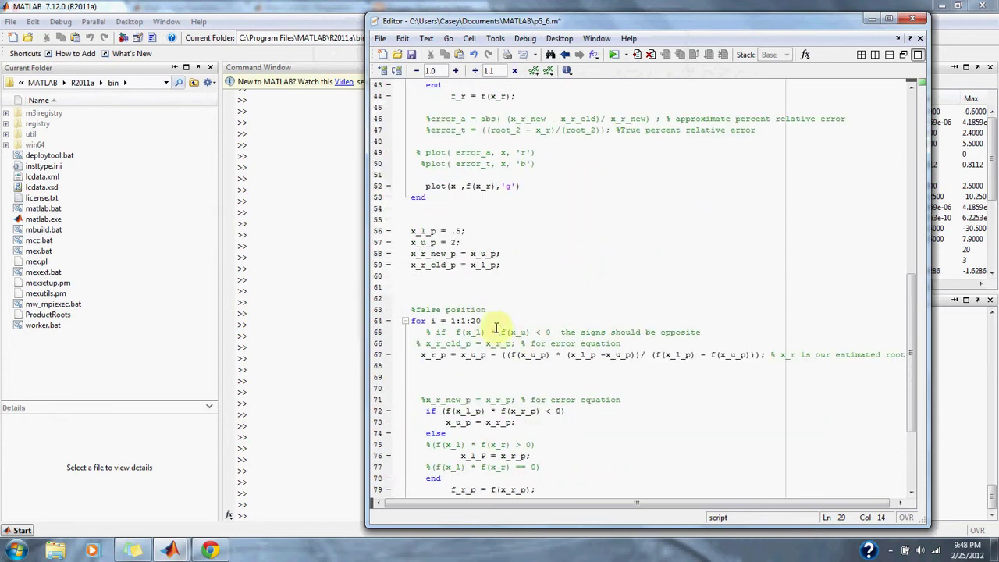
left_click(484, 321)
key("BackSpace")
type("3")
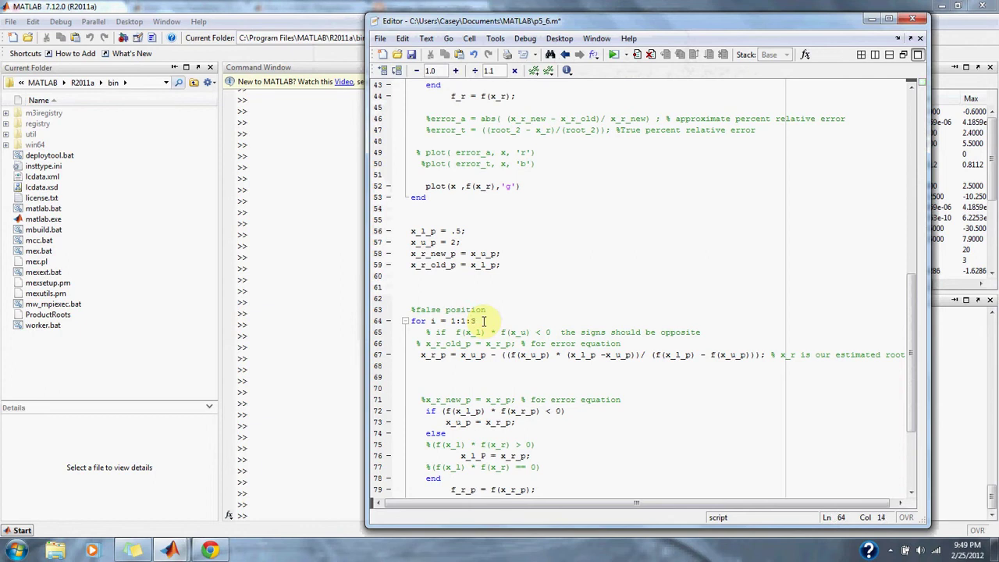
scroll(499, 254, "up", 6)
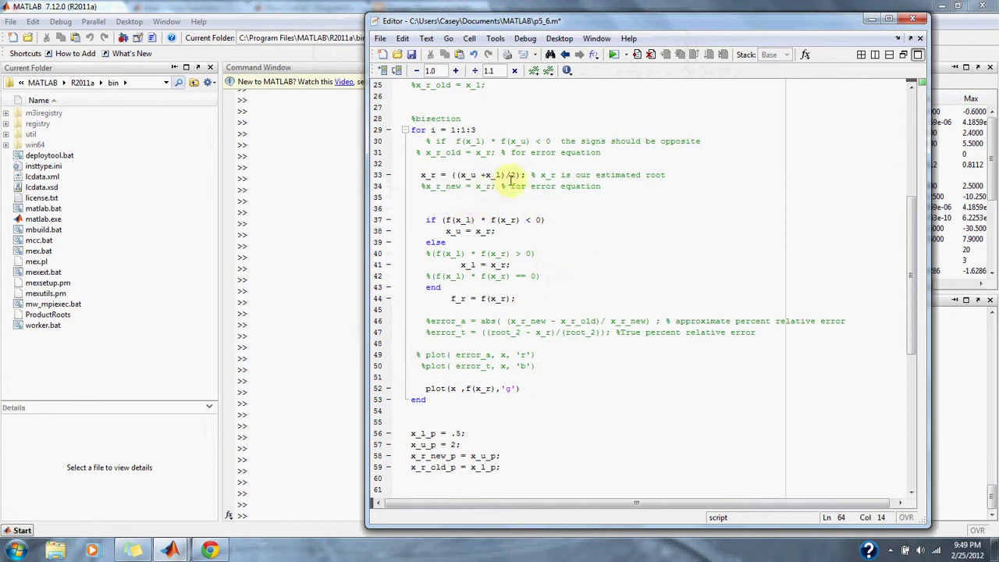
Step: Review the bisection midpoint formula on line 33 and the code through line 52
left_click_drag(526, 175, 417, 175)
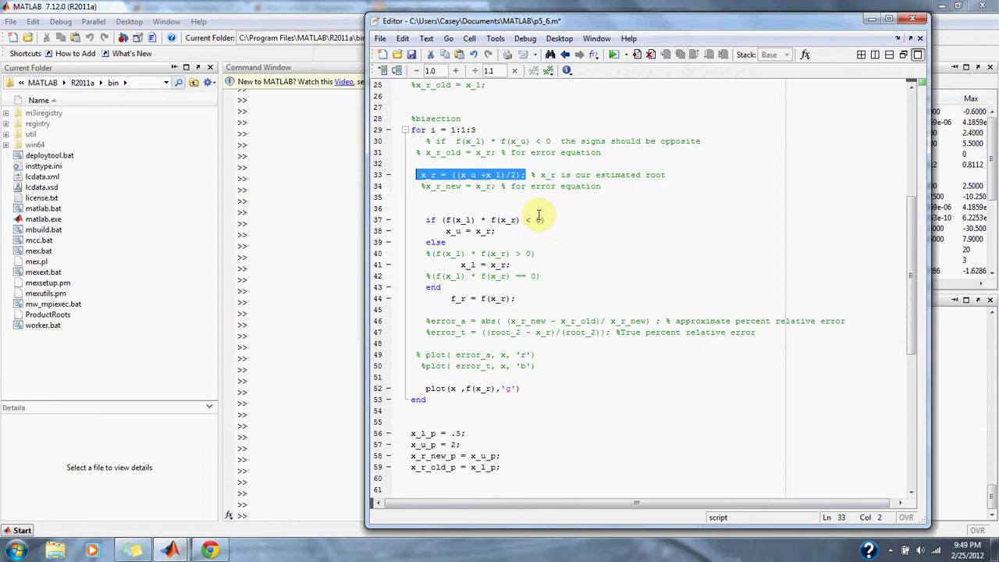
left_click(566, 220)
scroll(571, 303, "down", 1)
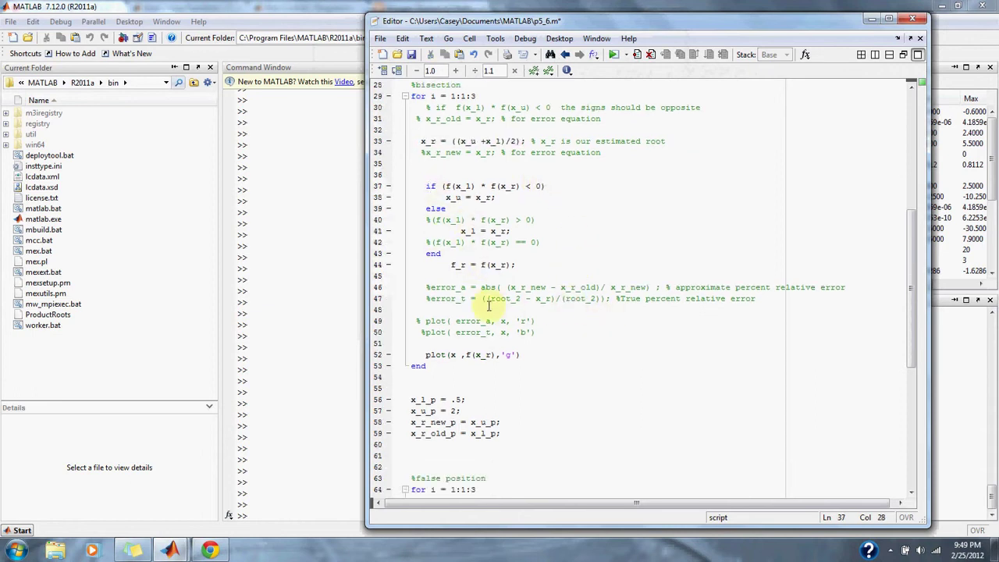
scroll(542, 332, "down", 1)
left_click(534, 321)
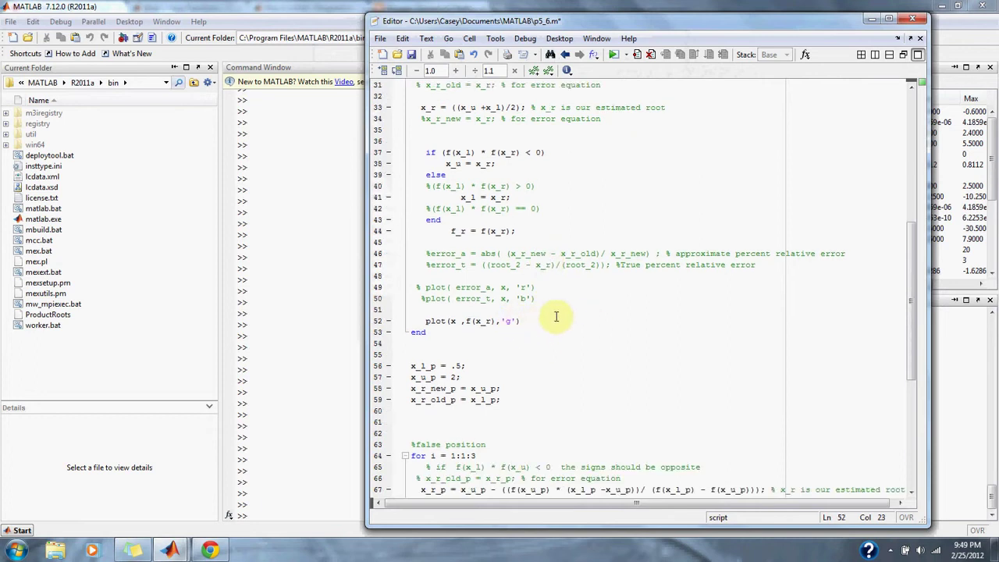
left_click(561, 297)
Step: Review the false-position section, including the root-estimate formula on line 67
scroll(562, 292, "down", 2)
scroll(568, 290, "down", 2)
scroll(568, 289, "down", 1)
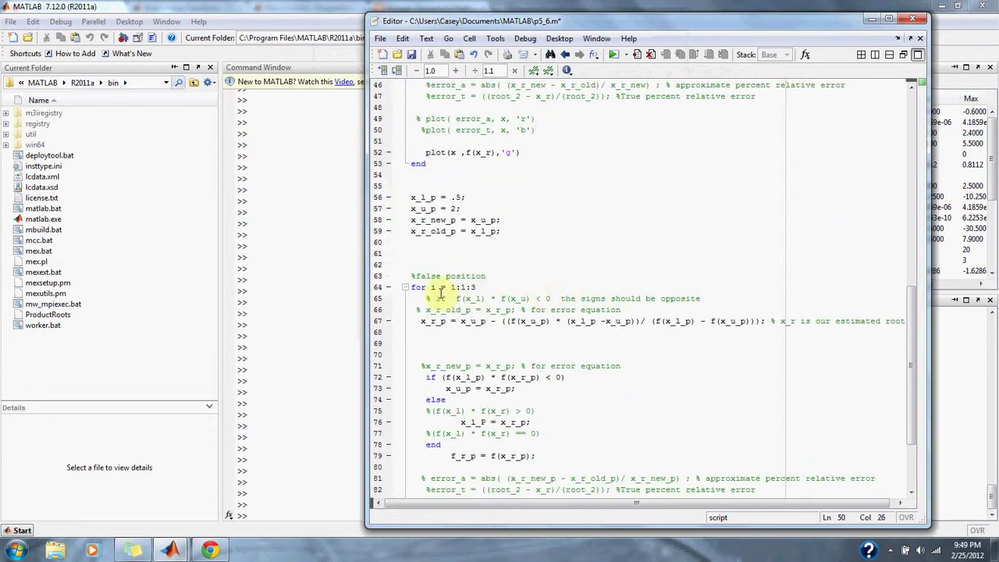
left_click_drag(486, 276, 411, 276)
left_click(623, 269)
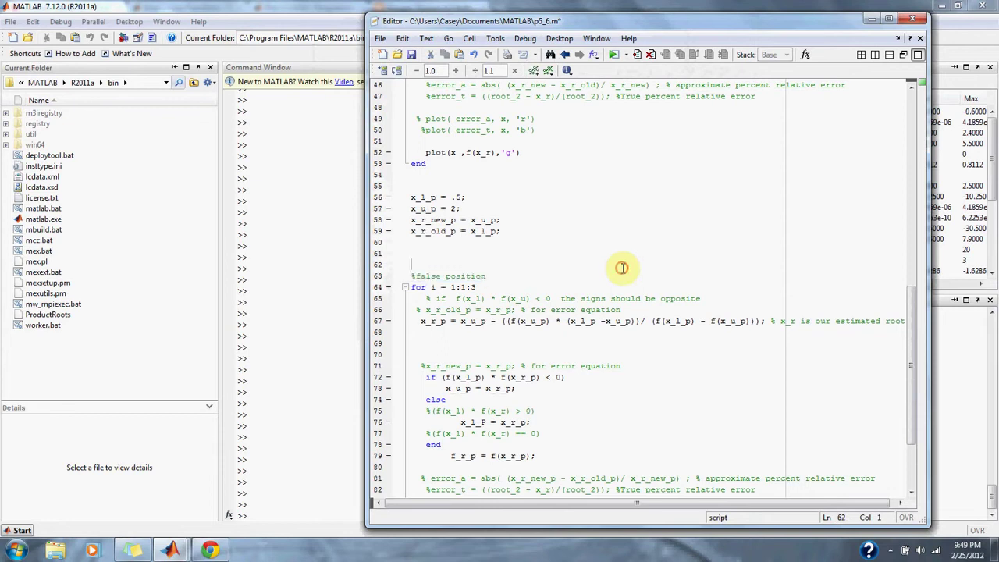
scroll(593, 267, "down", 1)
scroll(469, 263, "down", 2)
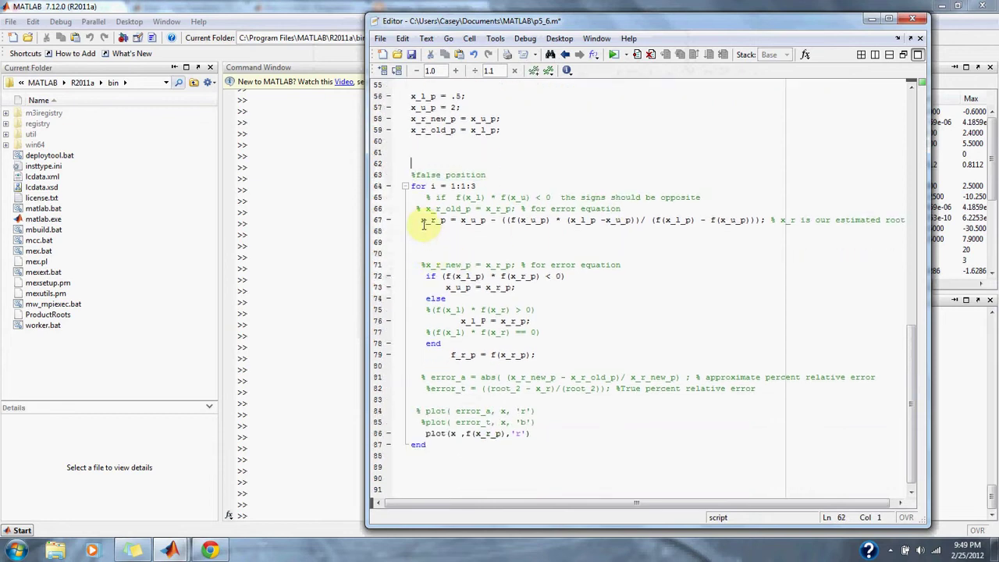
left_click_drag(422, 221, 766, 220)
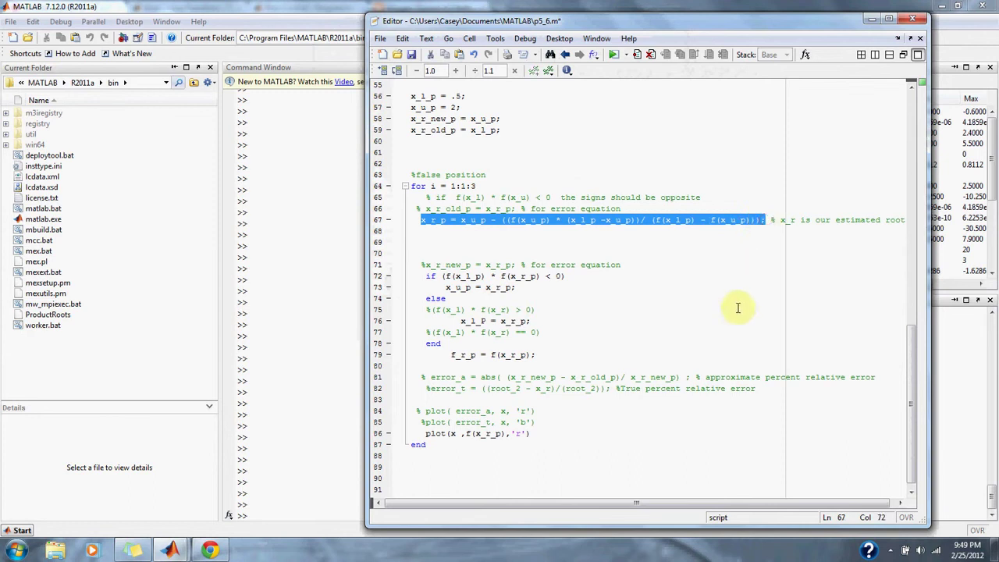
left_click(639, 252)
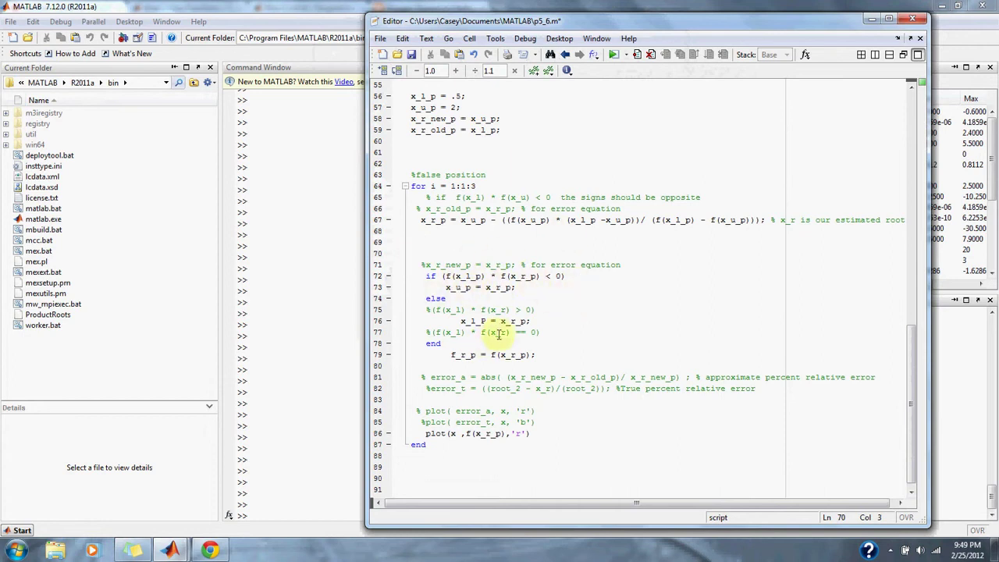
scroll(617, 312, "down", 1)
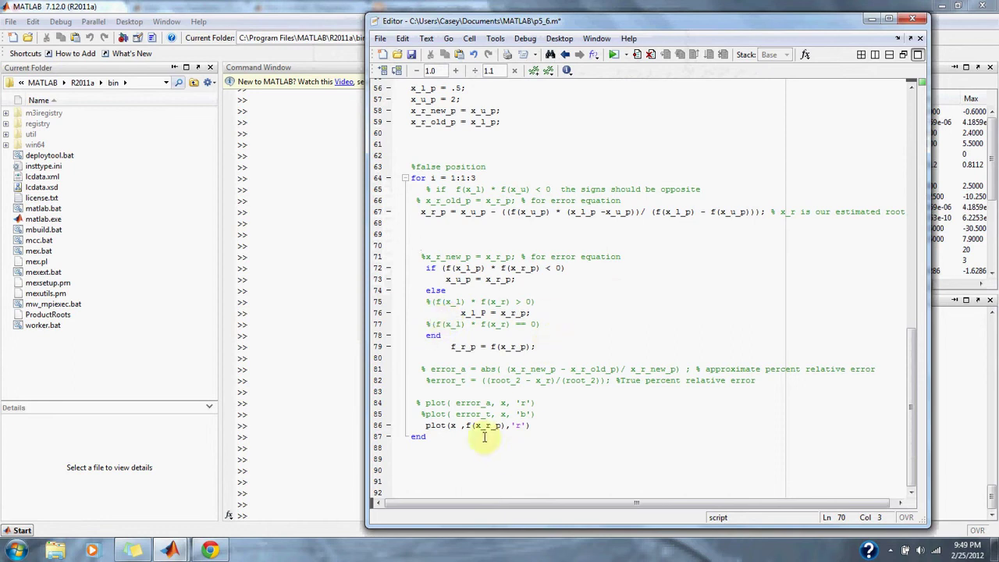
scroll(599, 273, "up", 1)
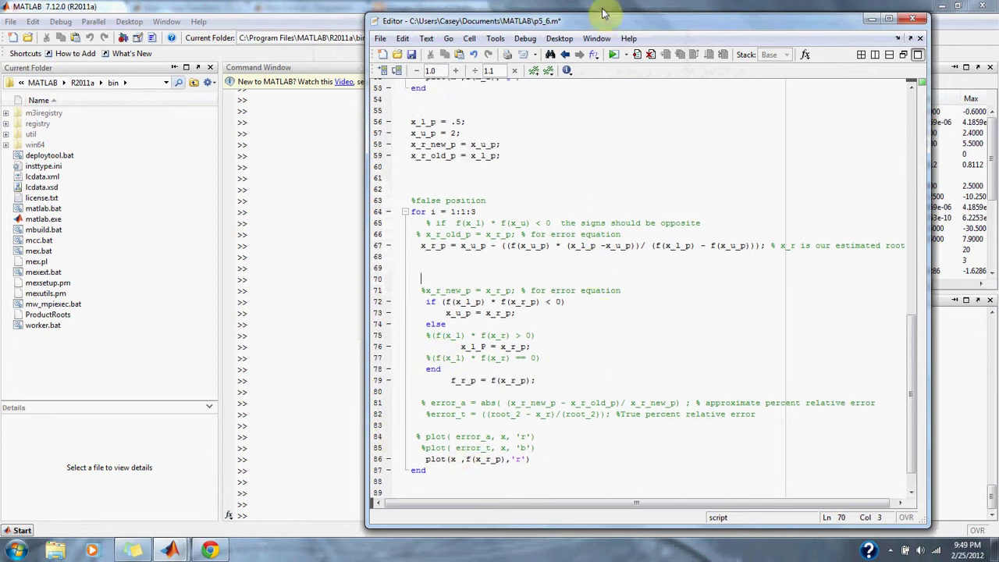
Step: Run p5_6.m, inspect the ln(x^4)-0.7 curve with its root lines, then close Figure 1
left_click(615, 56)
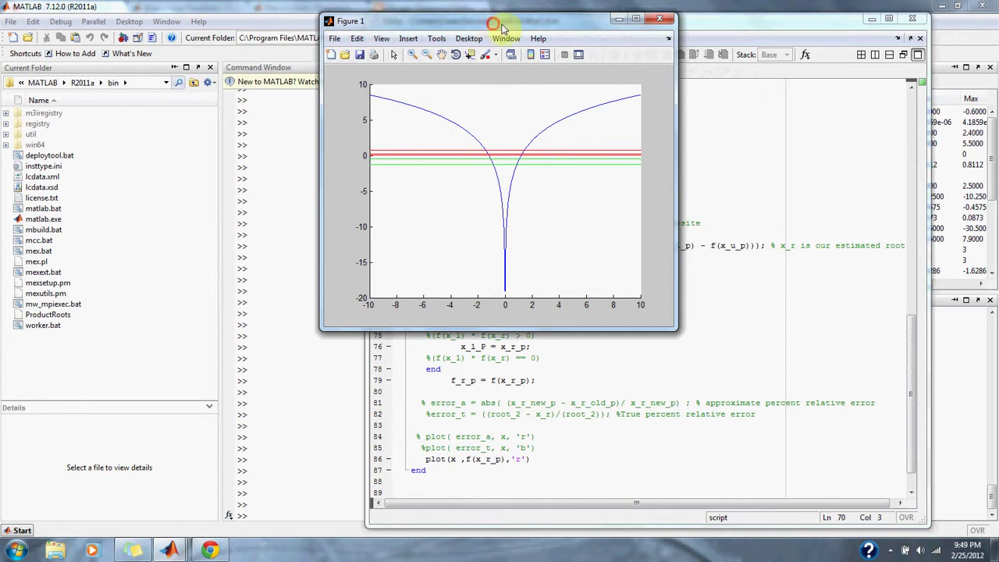
mouse_move(500, 22)
left_mouse_down()
mouse_move(644, 29)
mouse_move(651, 51)
mouse_move(781, 82)
mouse_move(763, 170)
mouse_move(729, 138)
mouse_move(730, 123)
left_mouse_up()
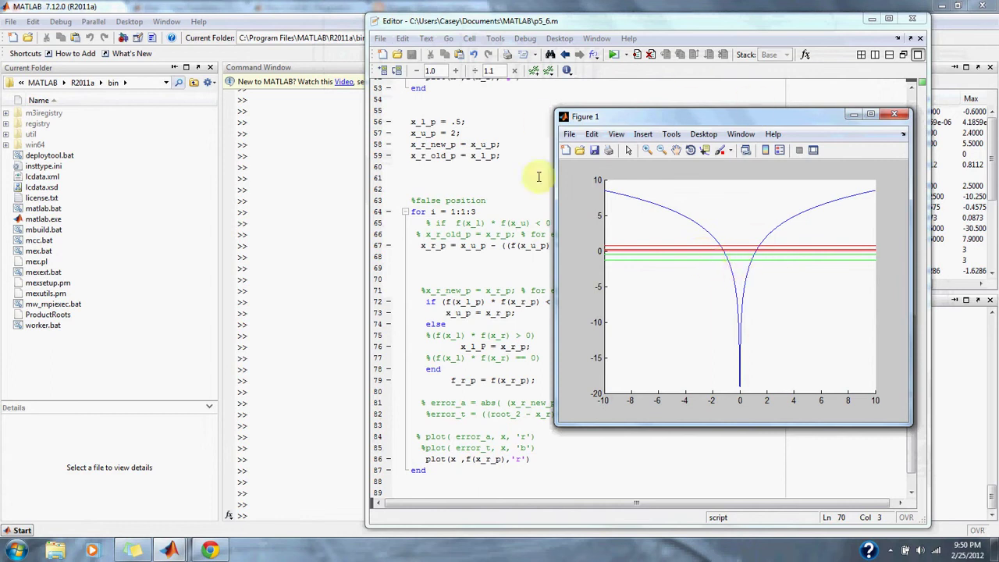
left_click(898, 116)
left_click_drag(632, 22, 760, 30)
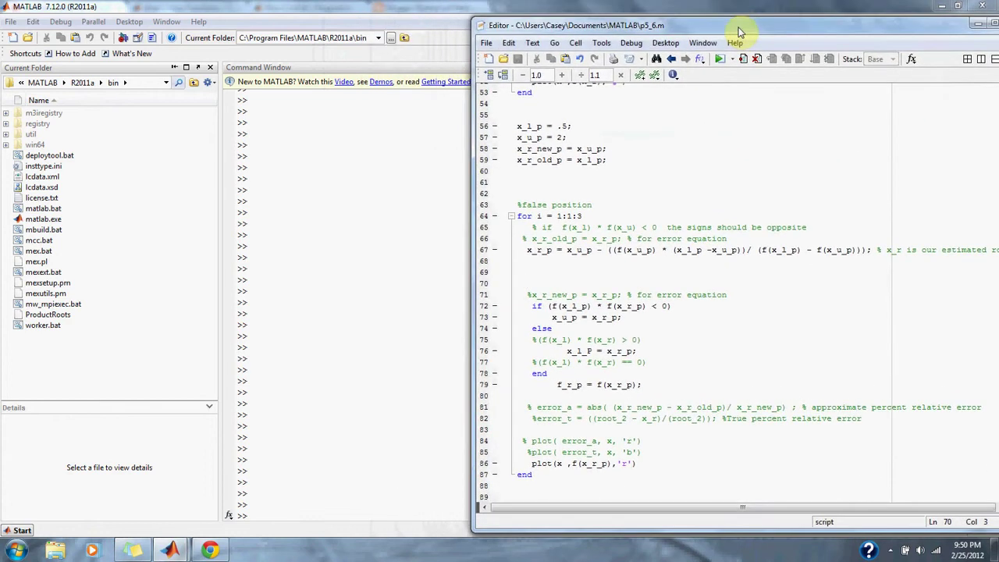
Step: Display the three-iteration roots x_r (1.0625) and x_r_p (1.2175) in the Command Window
left_click(287, 512)
type("x_r")
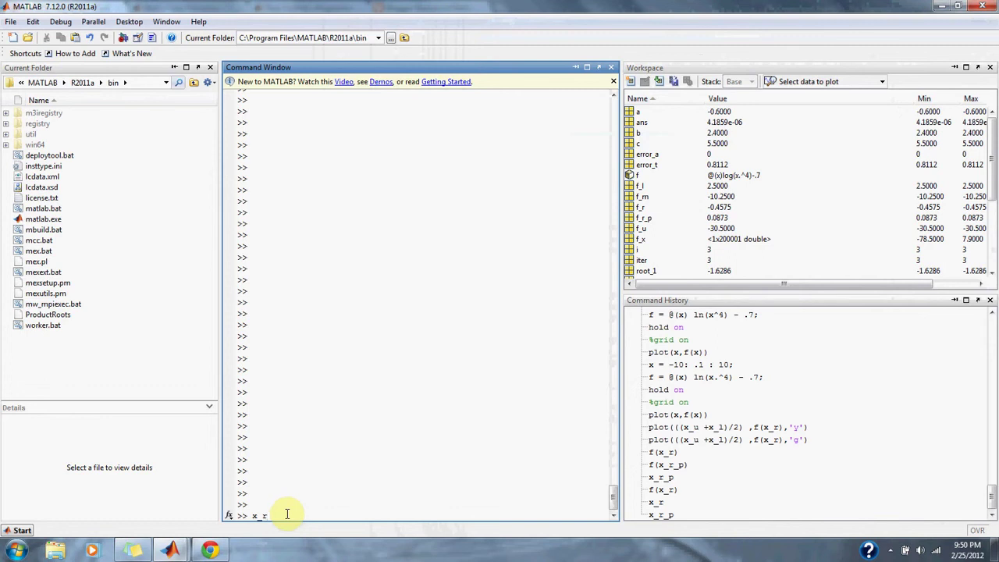
key("Return")
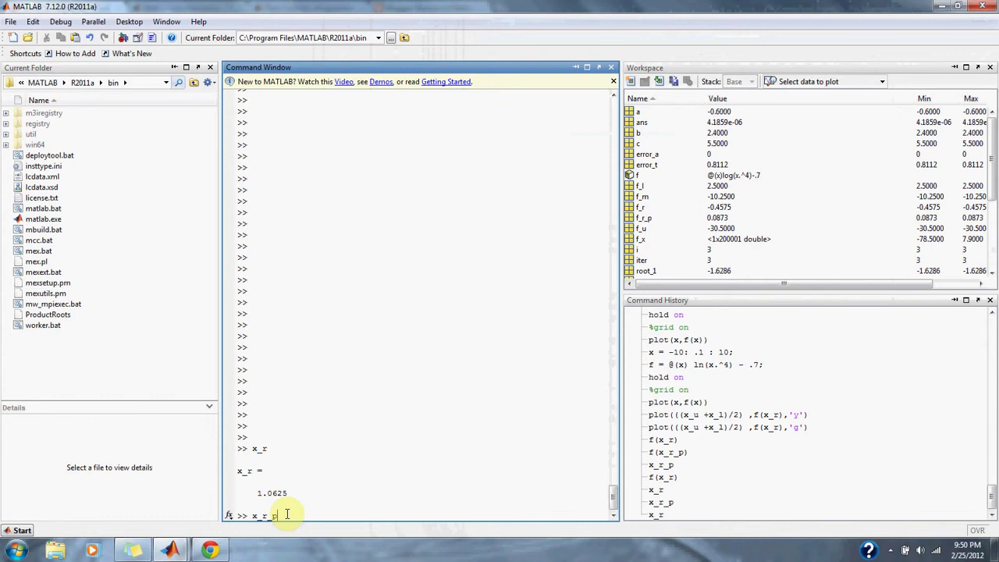
key("Return")
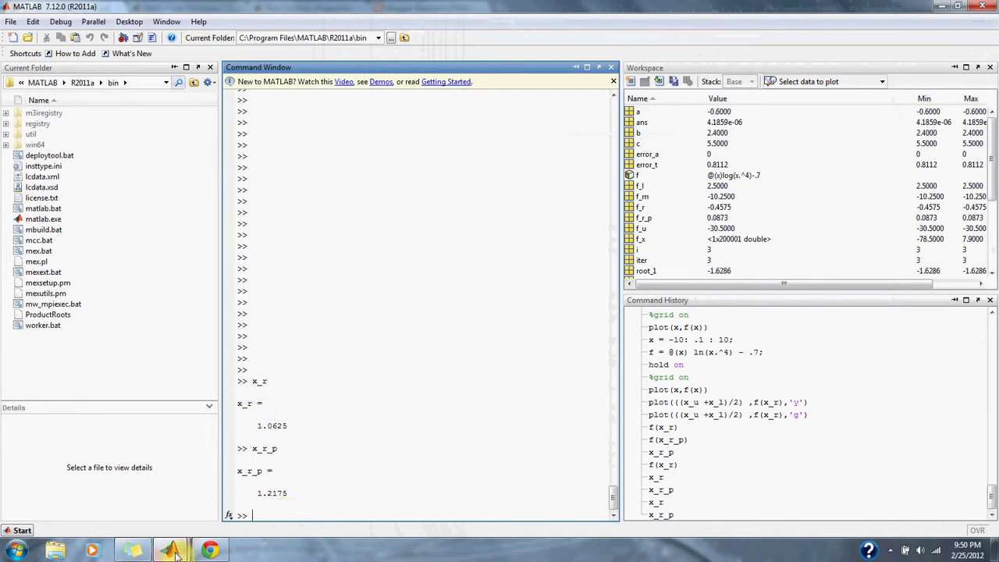
mouse_move(170, 550)
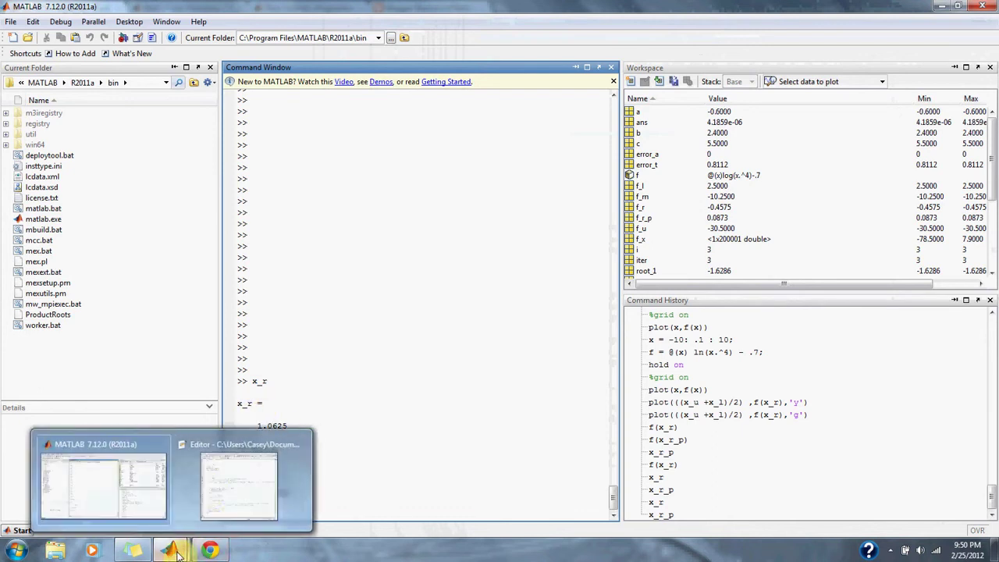
Step: Change the false-position loop on line 64 from 1:1:3 to 1:1:20
left_click(222, 499)
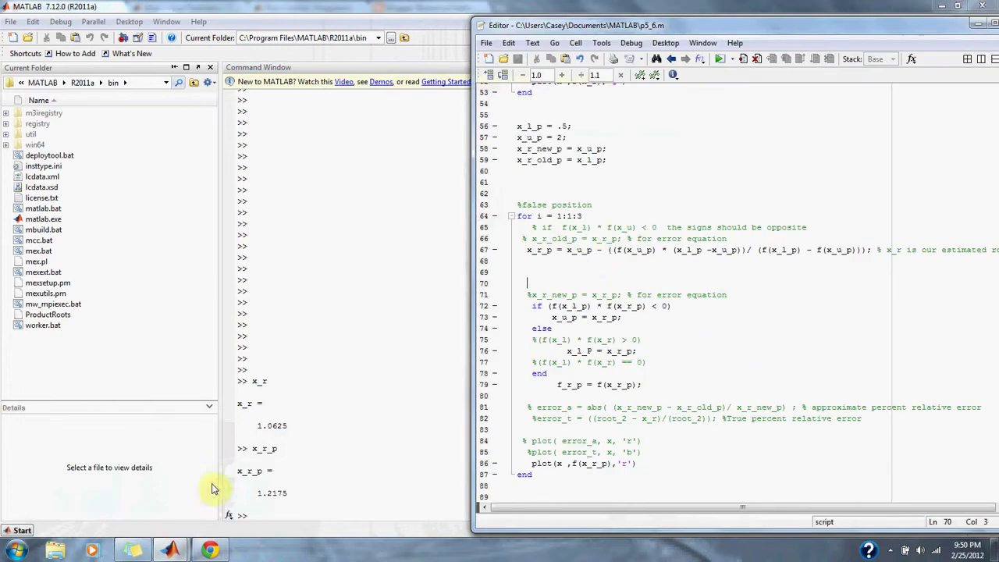
left_click(589, 217)
key("BackSpace")
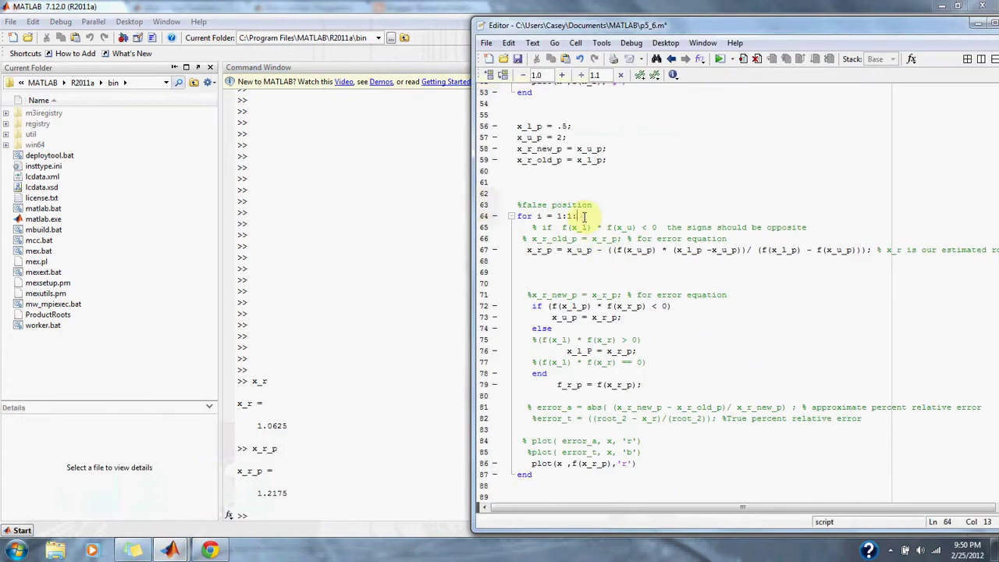
type("20")
Step: Change the bisection loop on line 29 to 1:1:20, then save and run the script
scroll(602, 297, "up", 6)
scroll(607, 341, "up", 2)
scroll(607, 344, "up", 5)
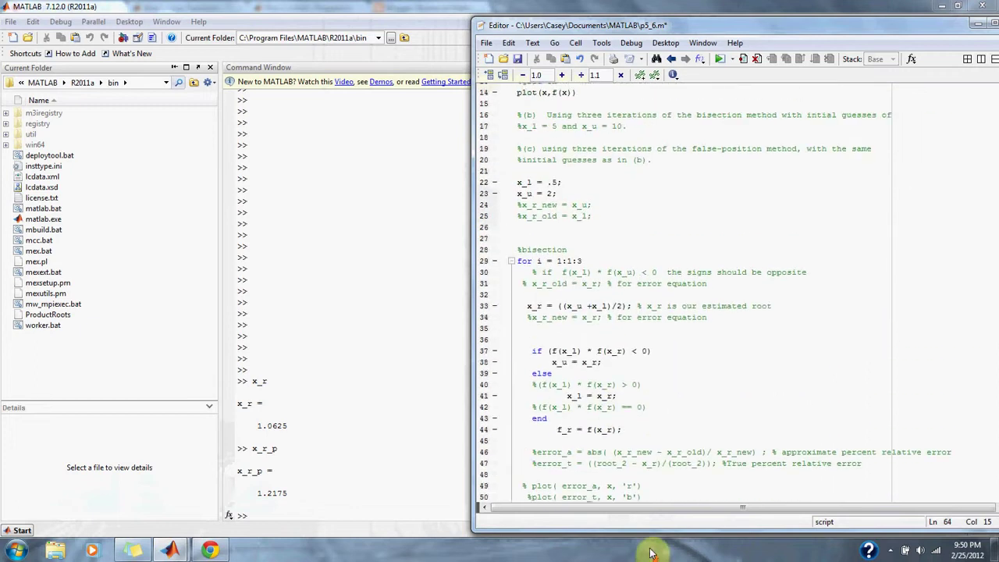
left_click(580, 262)
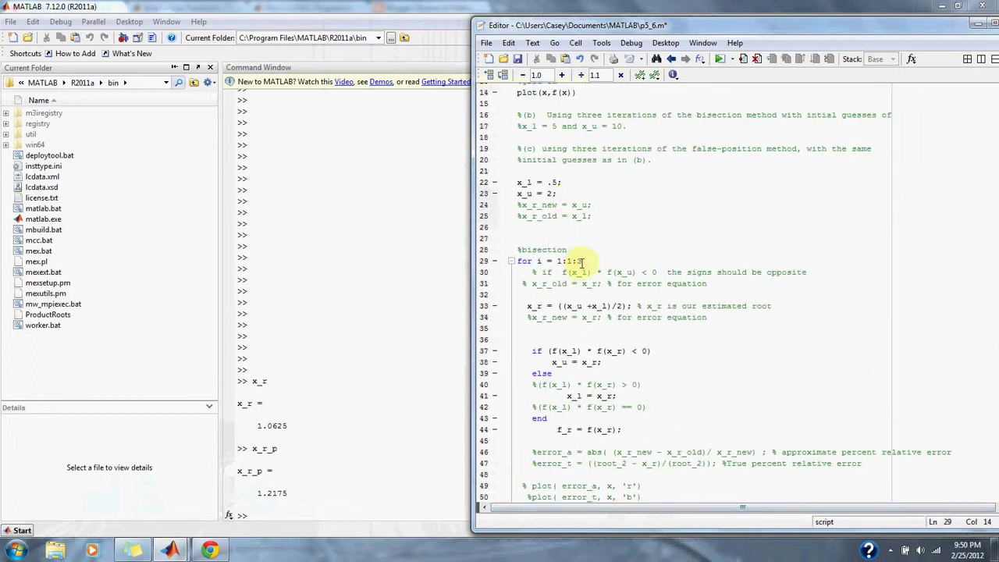
key("BackSpace")
type("20")
left_click(719, 58)
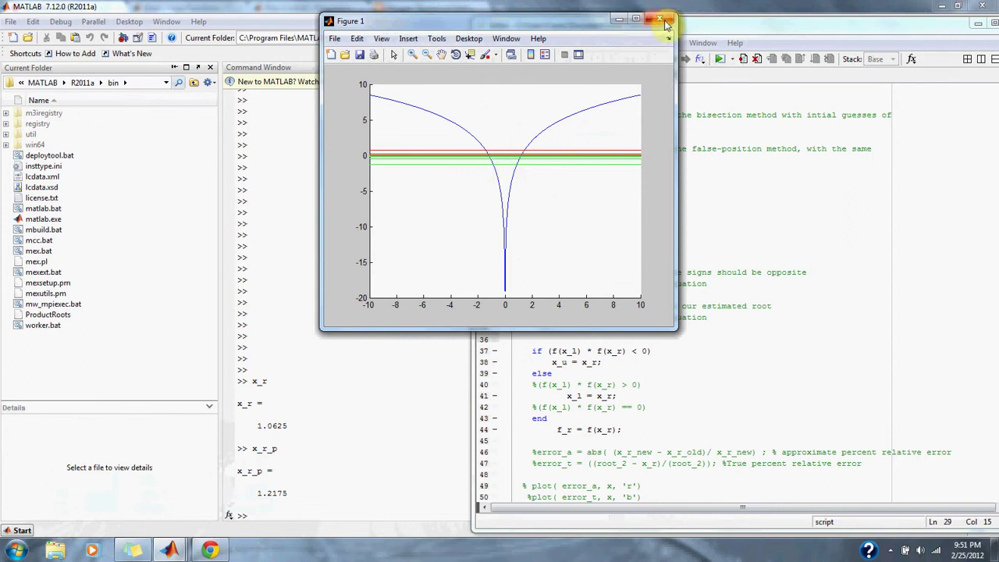
Step: Close the plot and display the 20-iteration roots x_r and x_r_p, both 1.1912
mouse_move(590, 21)
left_mouse_down()
mouse_move(719, 91)
mouse_move(747, 81)
left_mouse_up()
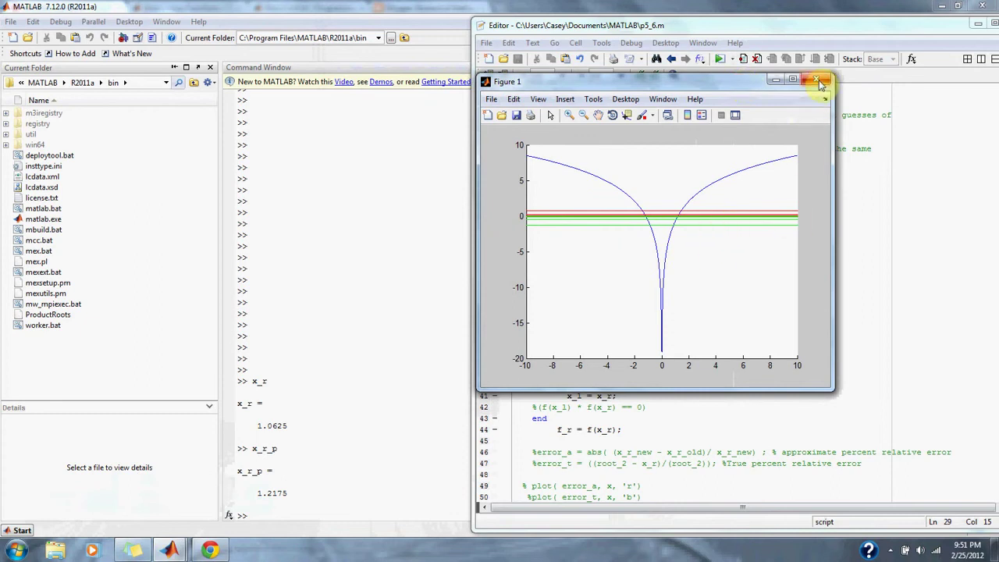
left_click(822, 83)
left_click(269, 514)
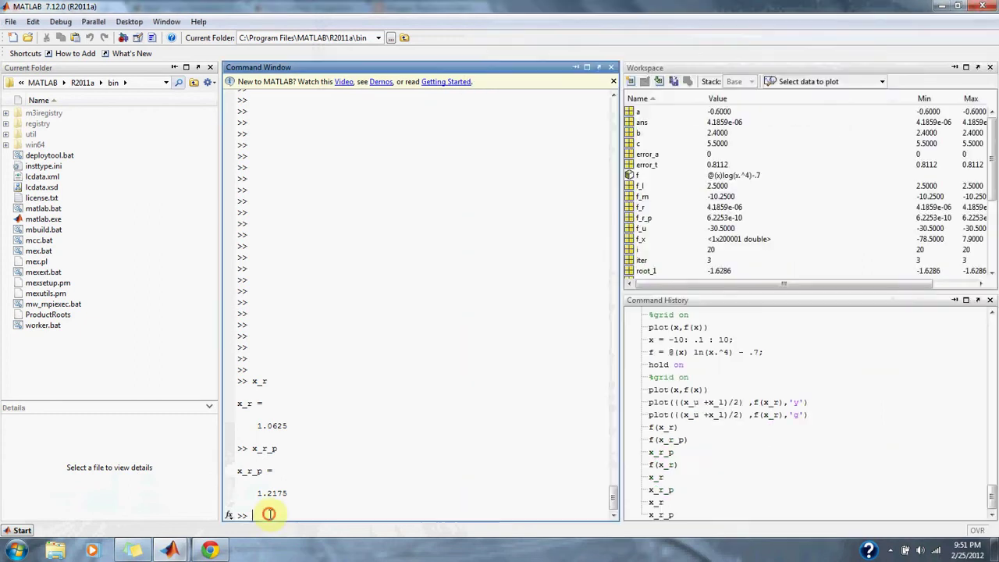
type("x_r_p")
key("BackSpace")
key("BackSpace")
key("Return")
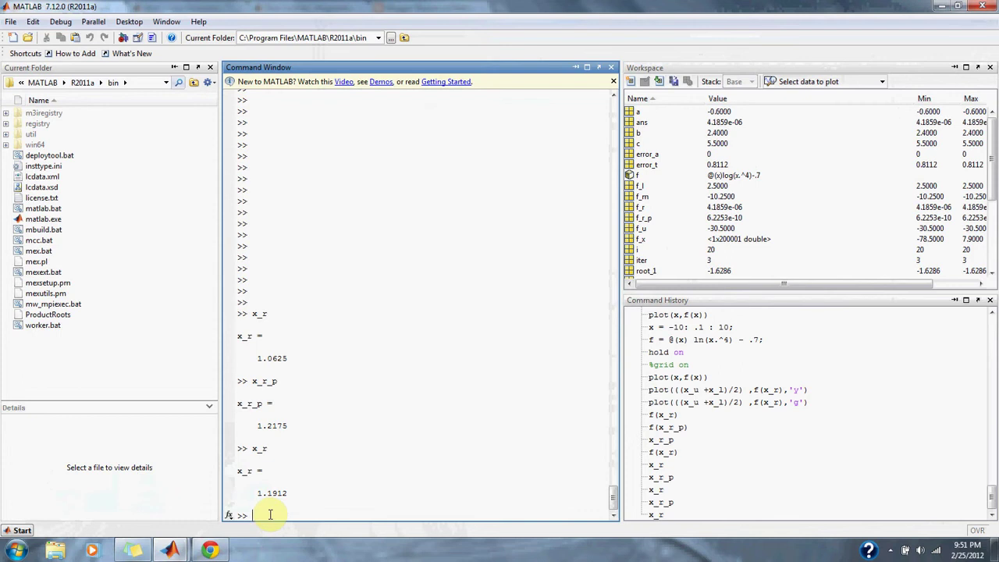
type("x_r_p")
key("Return")
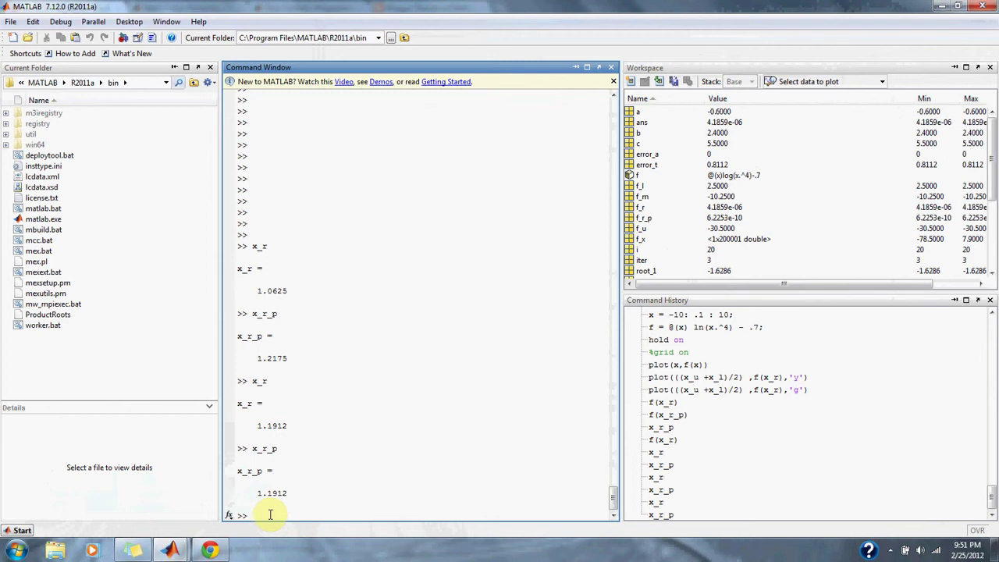
mouse_move(171, 550)
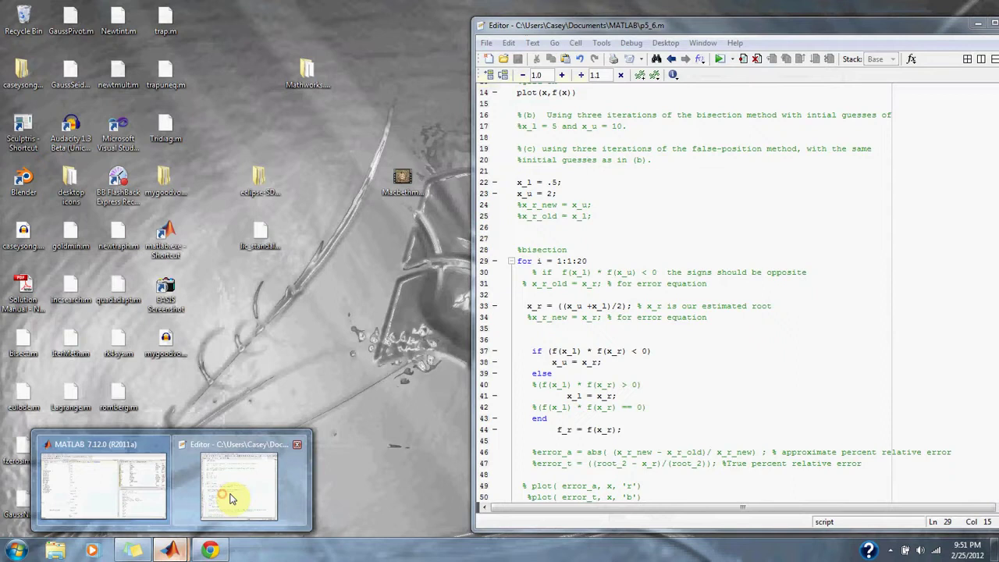
left_click(225, 494)
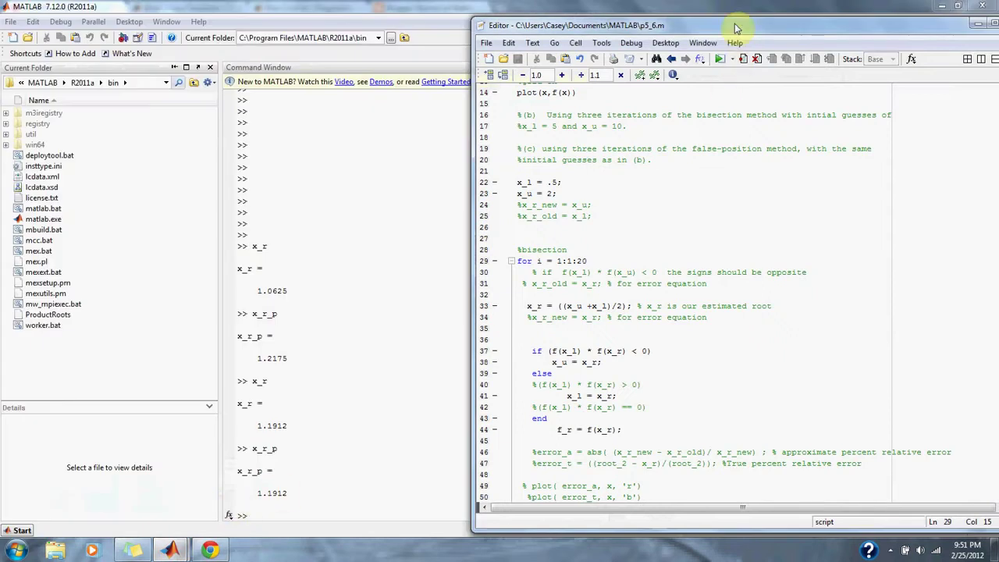
left_click_drag(743, 23, 559, 23)
scroll(613, 328, "up", 5)
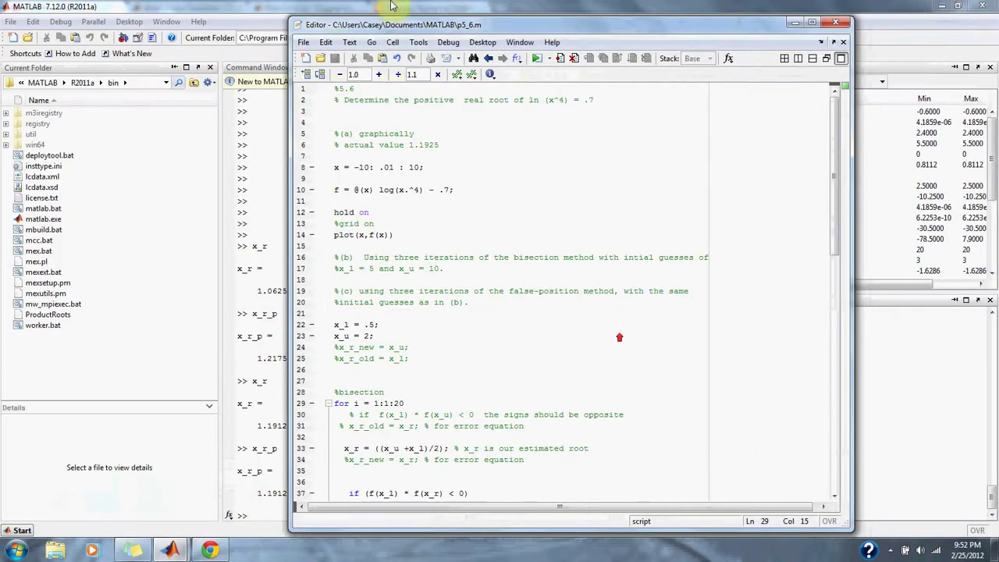